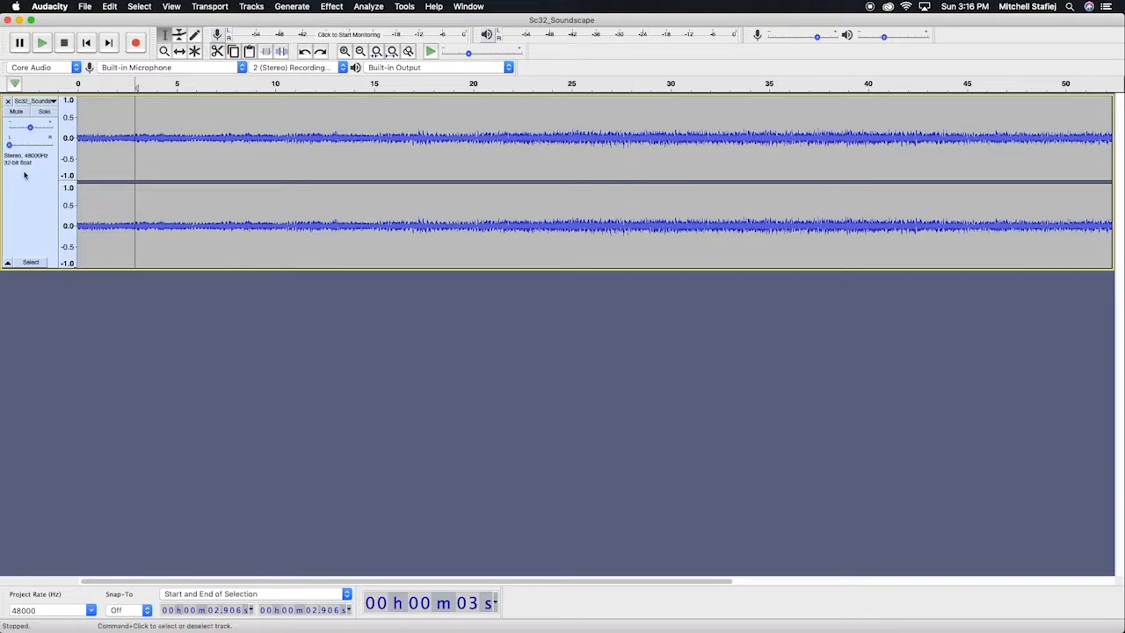
Return the soundscape track's pan from the left to the centre.
{"action": "left_click_drag", "start_coordinate": [24, 144], "coordinate": [29, 144]}
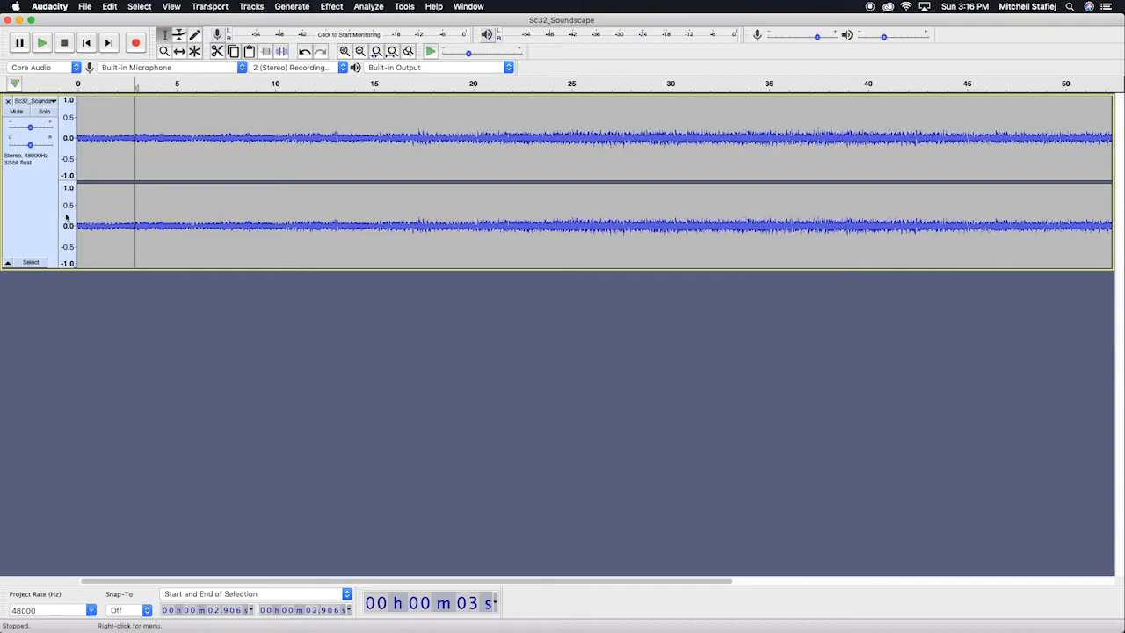
Start saving the work as an Audacity project and choose the Desktop as the save location.
{"action": "left_click", "coordinate": [87, 7]}
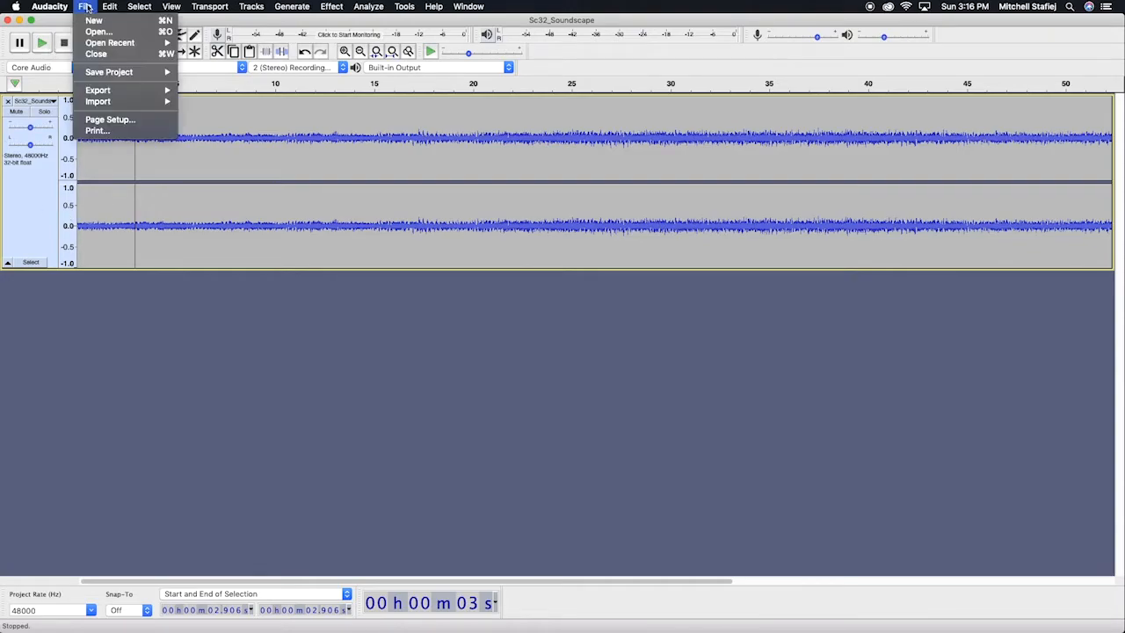
{"action": "mouse_move", "coordinate": [127, 72]}
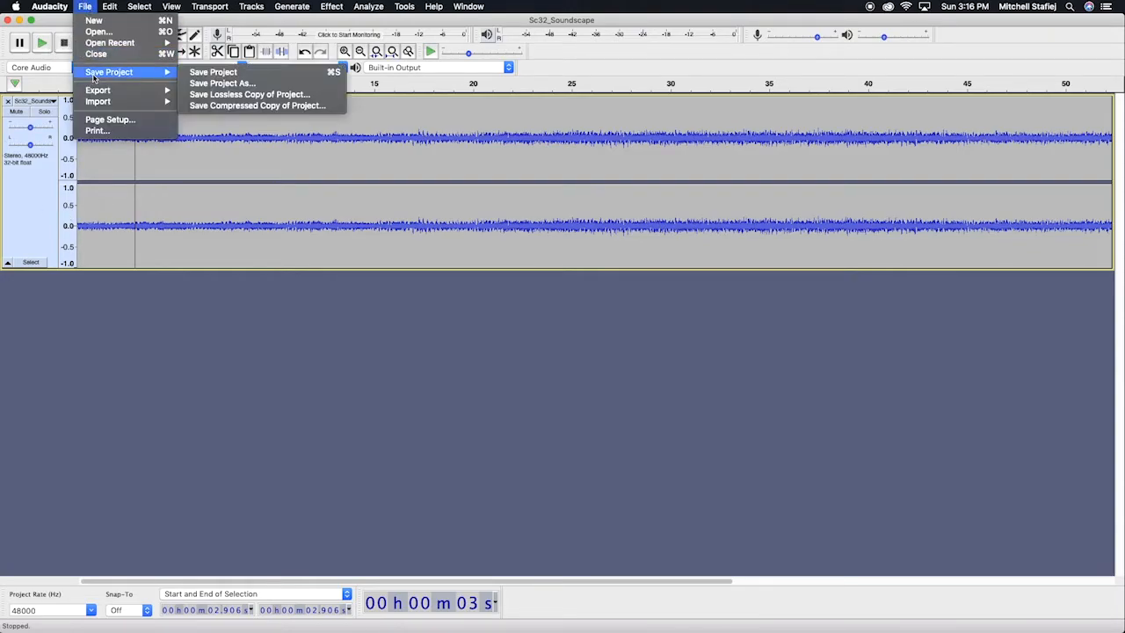
{"action": "left_click", "coordinate": [267, 76]}
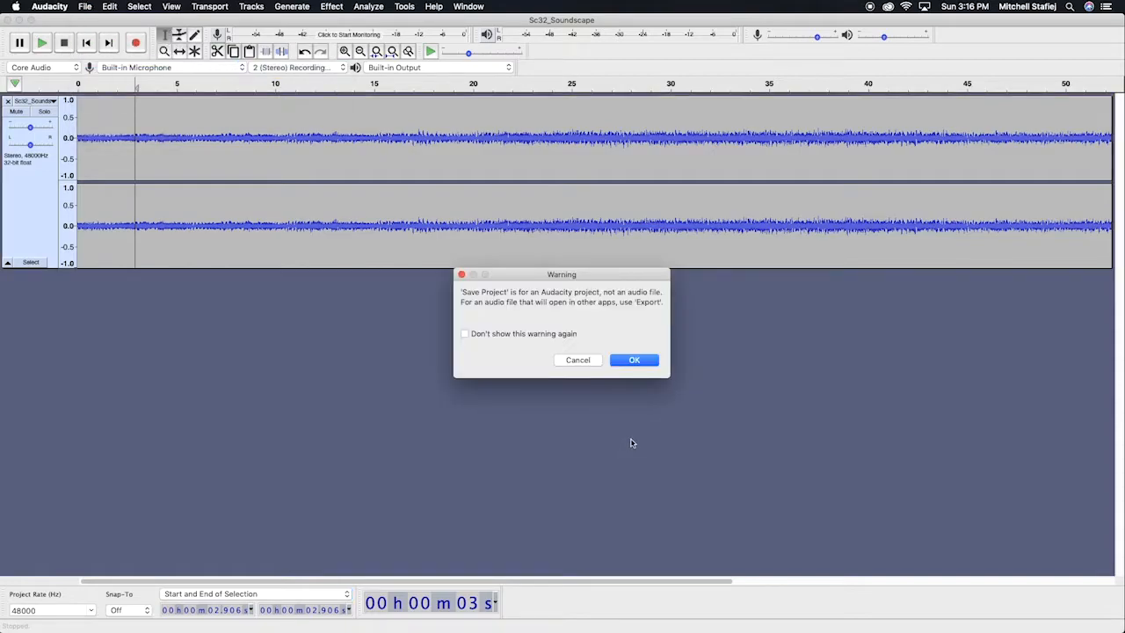
{"action": "left_click", "coordinate": [640, 359]}
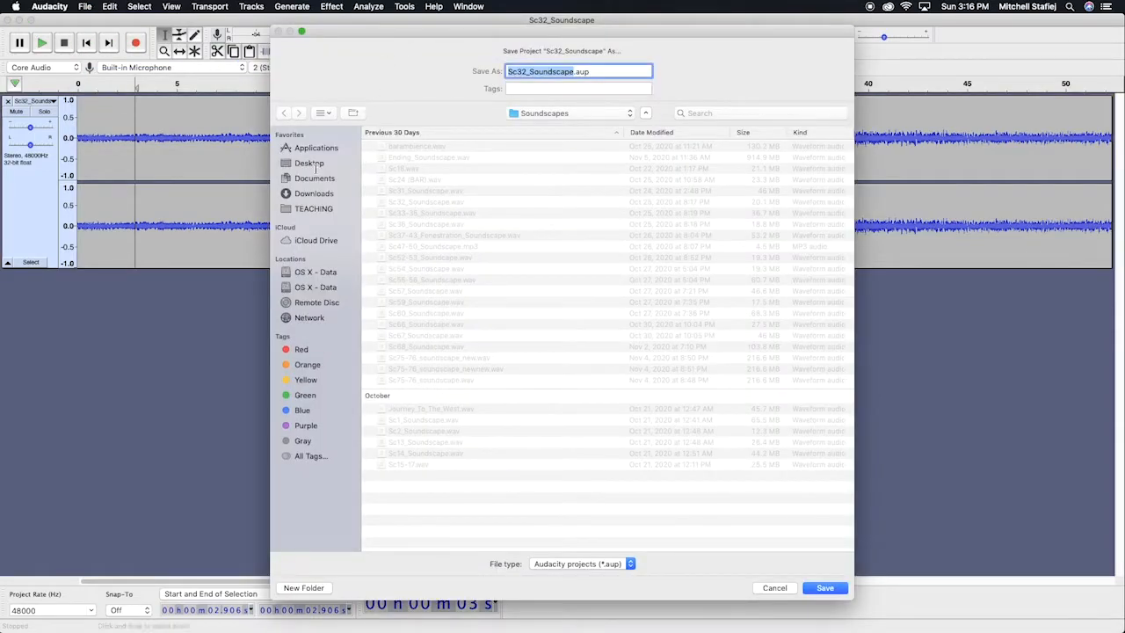
{"action": "left_click", "coordinate": [314, 178]}
{"action": "left_click", "coordinate": [313, 163]}
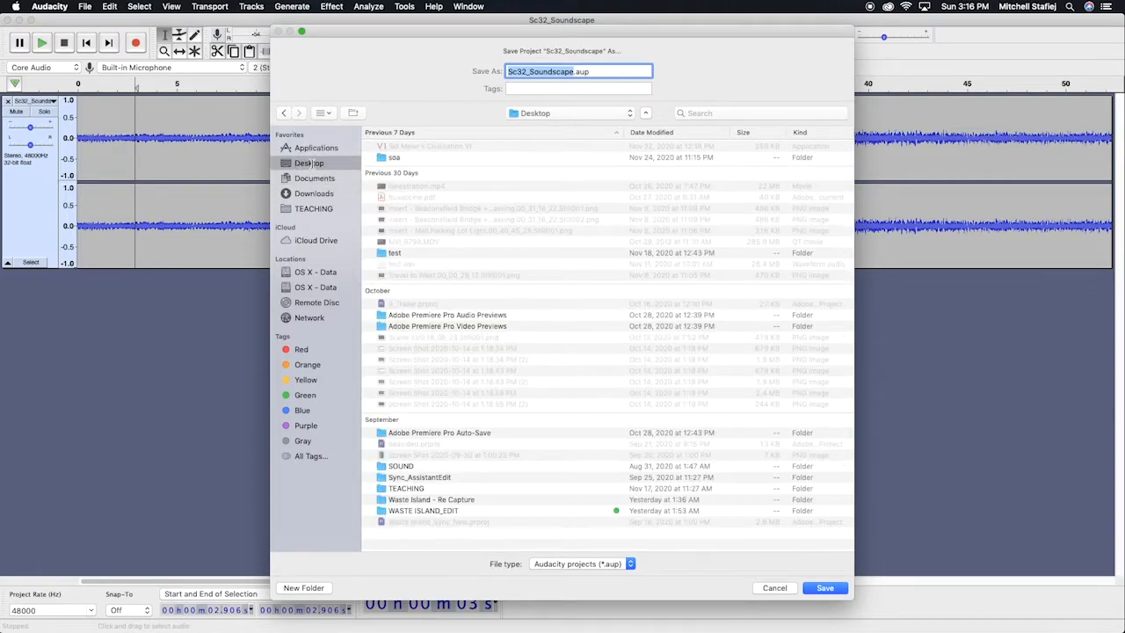
Create a new folder on the Desktop, named with the owner's surname followed by _SOUNDSCAPE.
{"action": "left_click", "coordinate": [290, 589]}
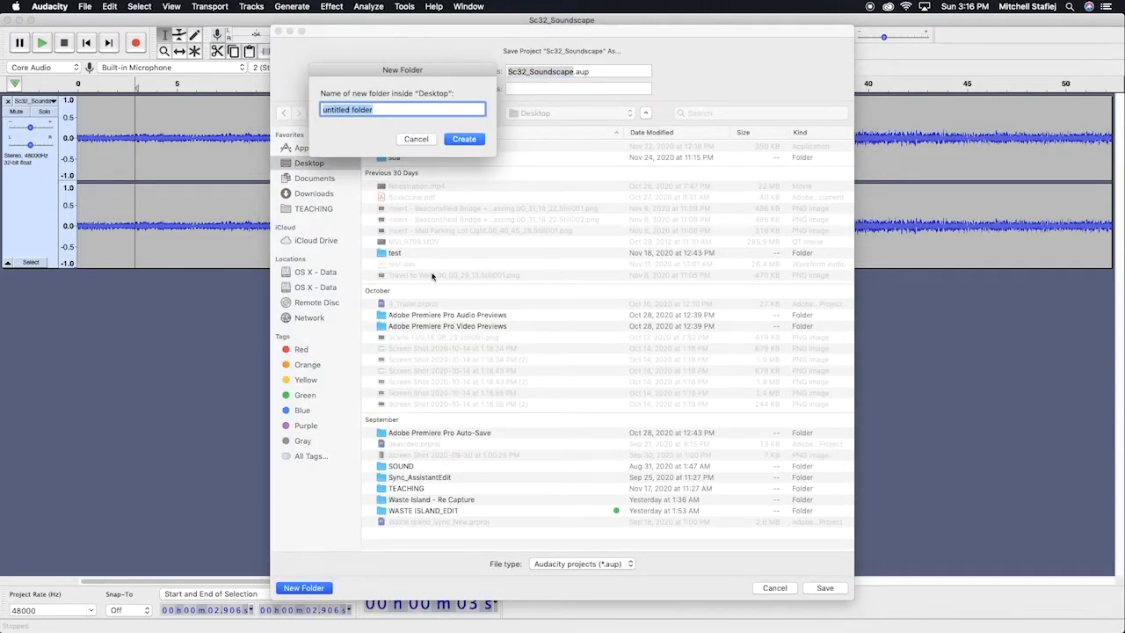
{"action": "type", "text": "SOU"}
{"action": "key", "text": "BackSpace"}
{"action": "key", "text": "BackSpace"}
{"action": "key", "text": "BackSpace"}
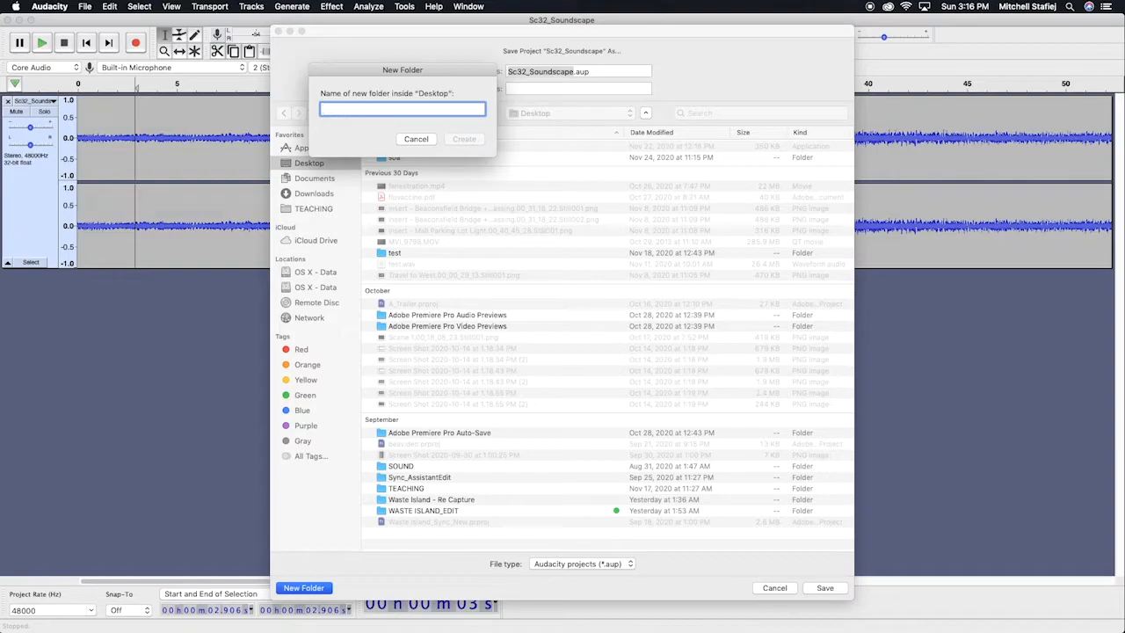
{"action": "type", "text": "STAFIEJ_SOUNDSCAPE"}
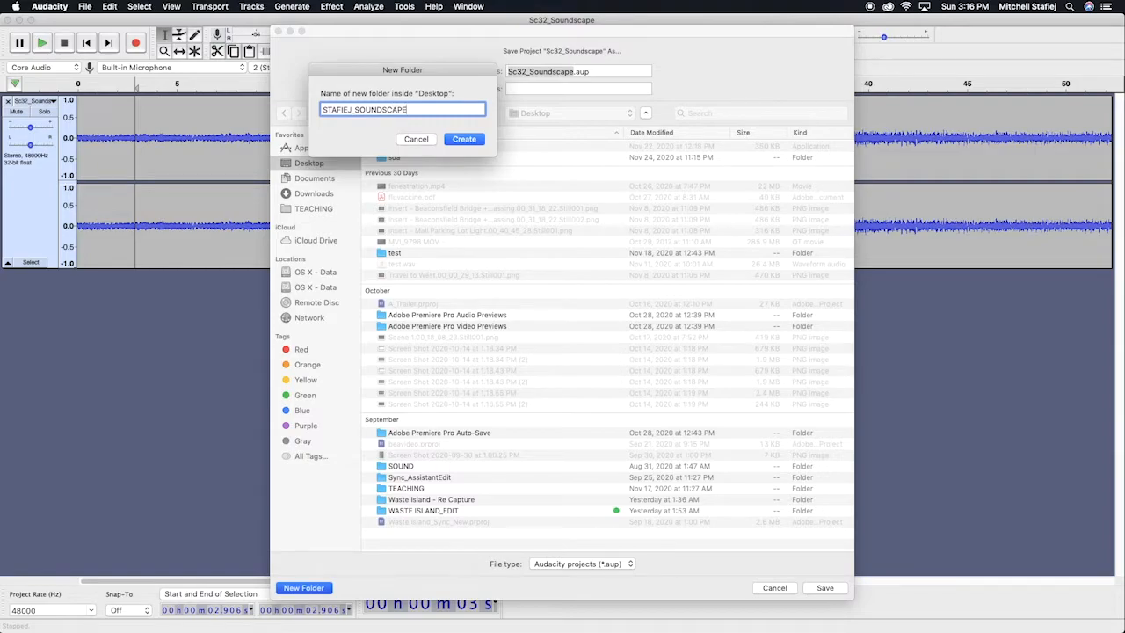
{"action": "key", "text": "Return"}
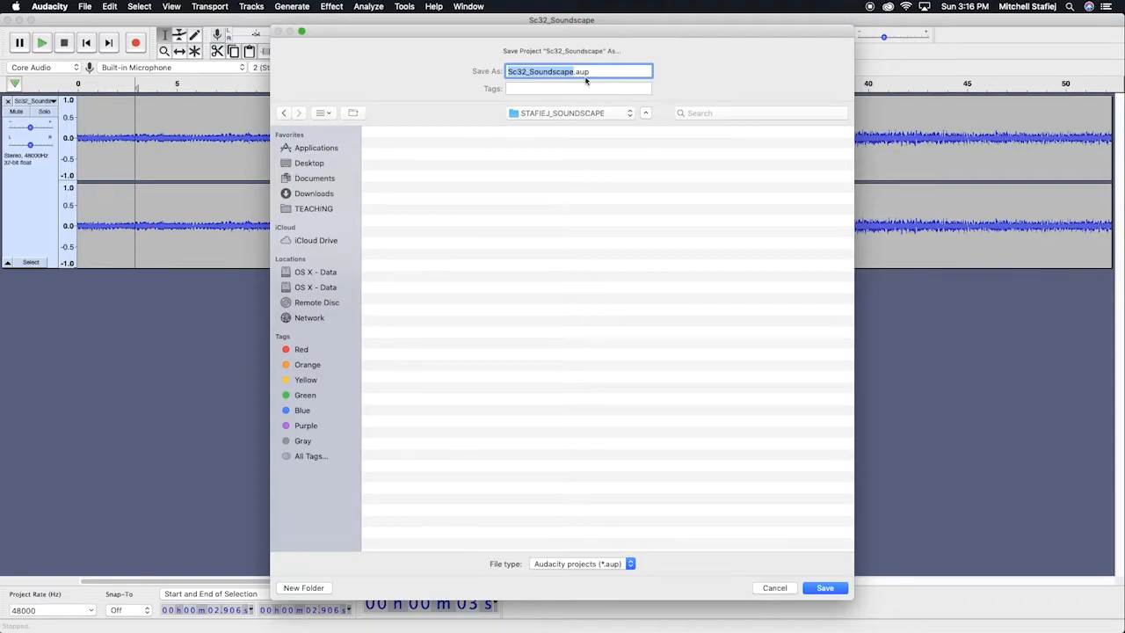
Save the project in the new folder, named with the owner's surname followed by _SOUNDSCAPE.
{"action": "type", "text": "STAFIEJ_SOUNDSCAPE"}
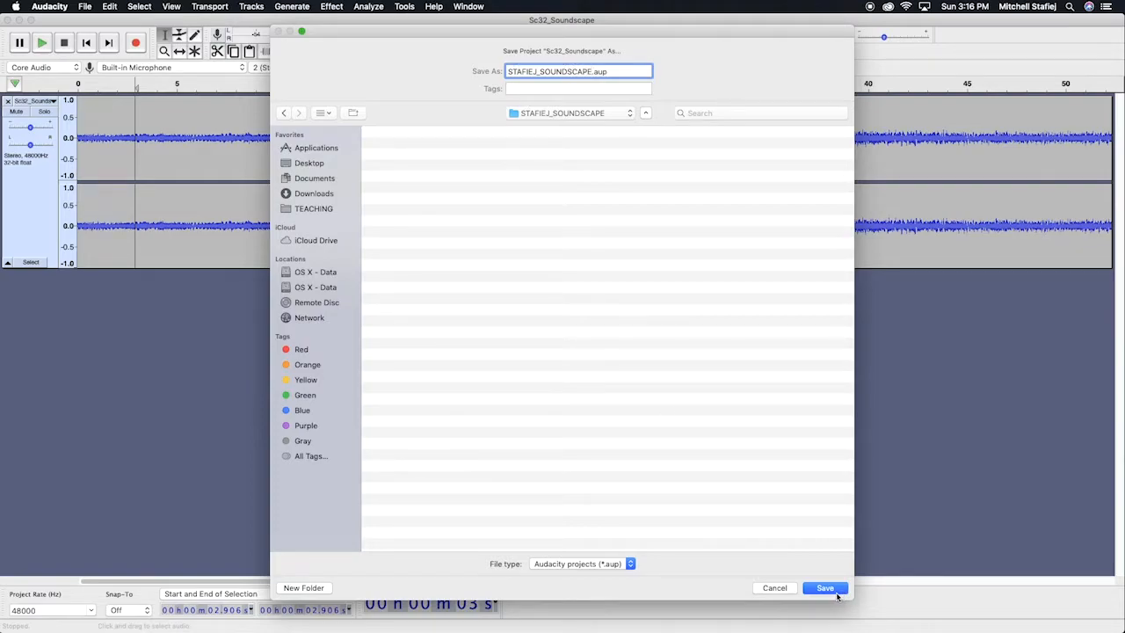
{"action": "left_click", "coordinate": [825, 591]}
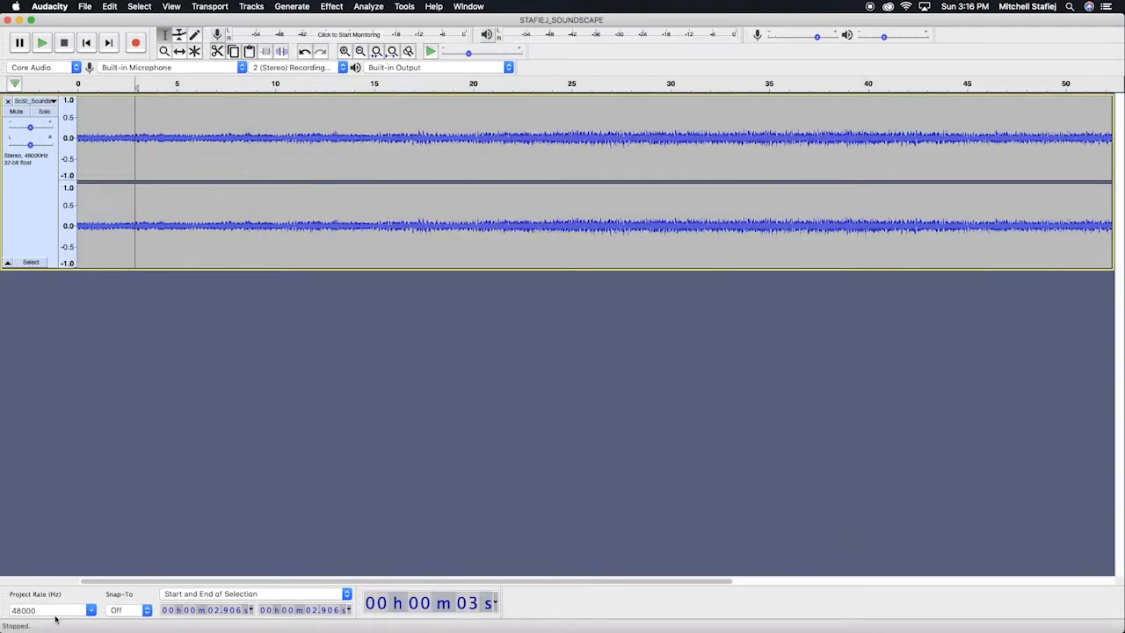
Switch to Finder and open the newly created soundscape project folder on the Desktop.
{"action": "left_click_drag", "start_coordinate": [850, 12], "coordinate": [982, 20]}
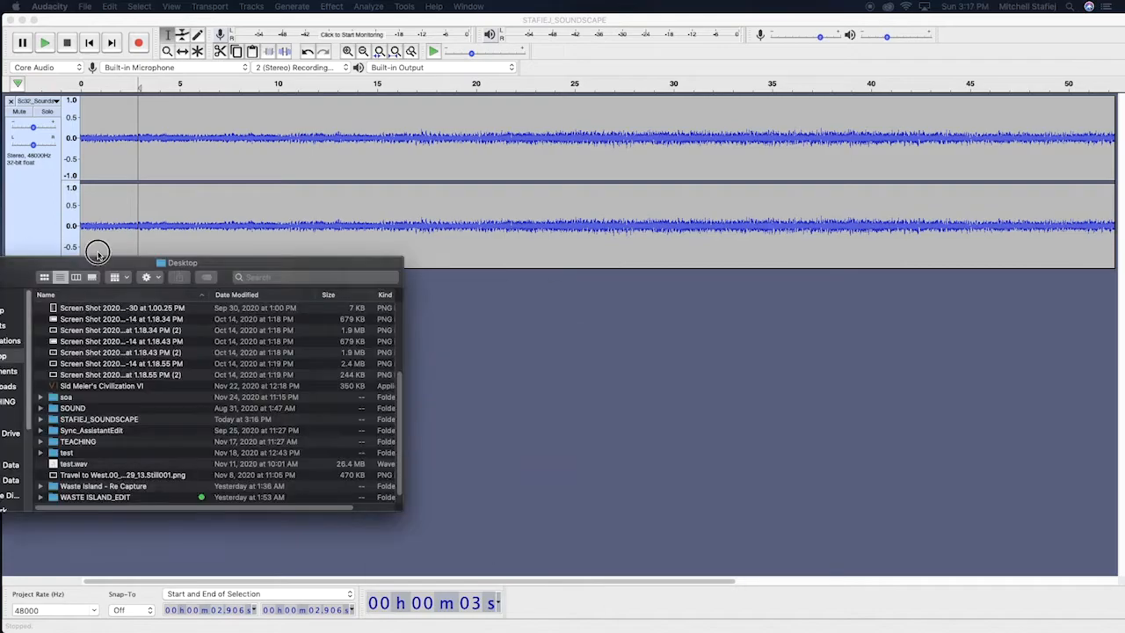
{"action": "scroll", "coordinate": [475, 262], "scroll_direction": "up", "scroll_amount": 1}
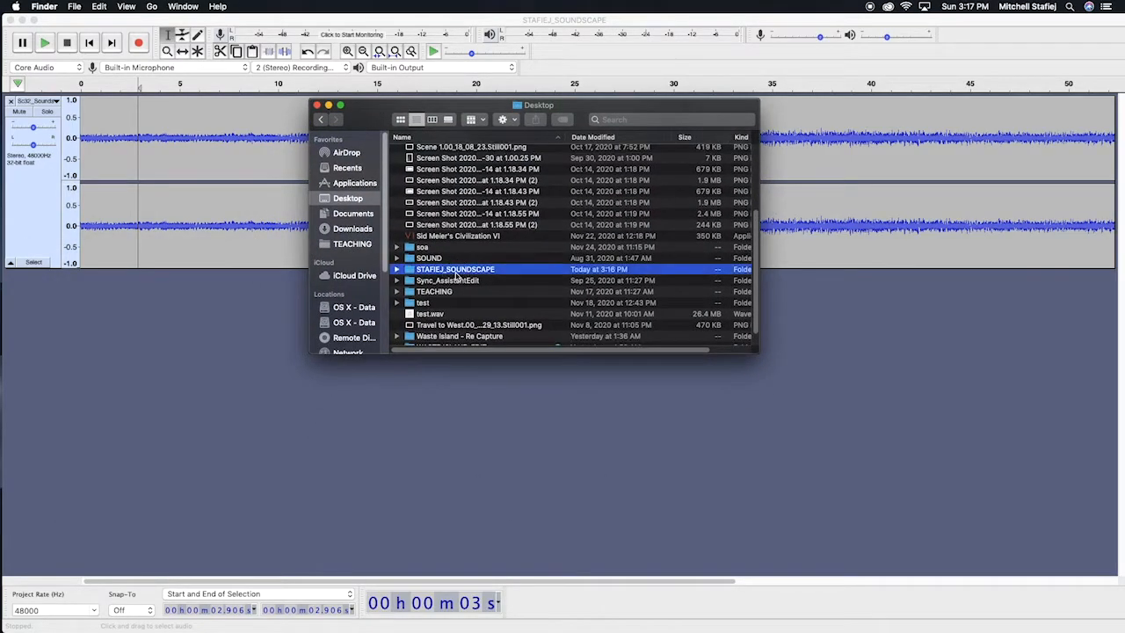
{"action": "double_click", "coordinate": [456, 269]}
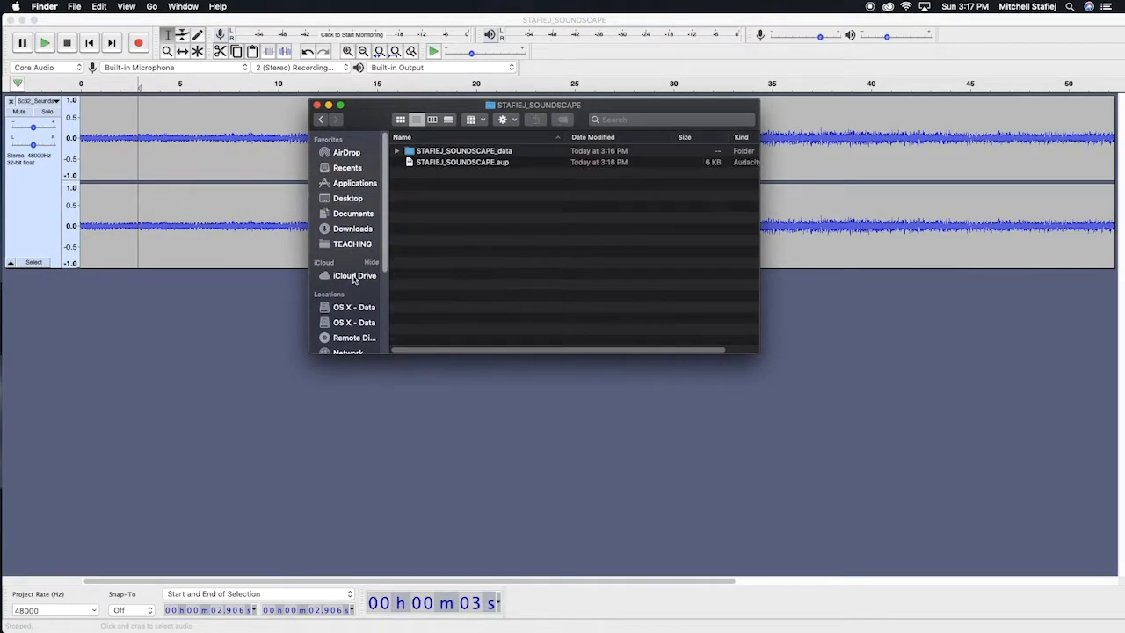
Examine the saved .aup project file and its _data folder, look inside the data folder and return to the project folder.
{"action": "left_click", "coordinate": [500, 166]}
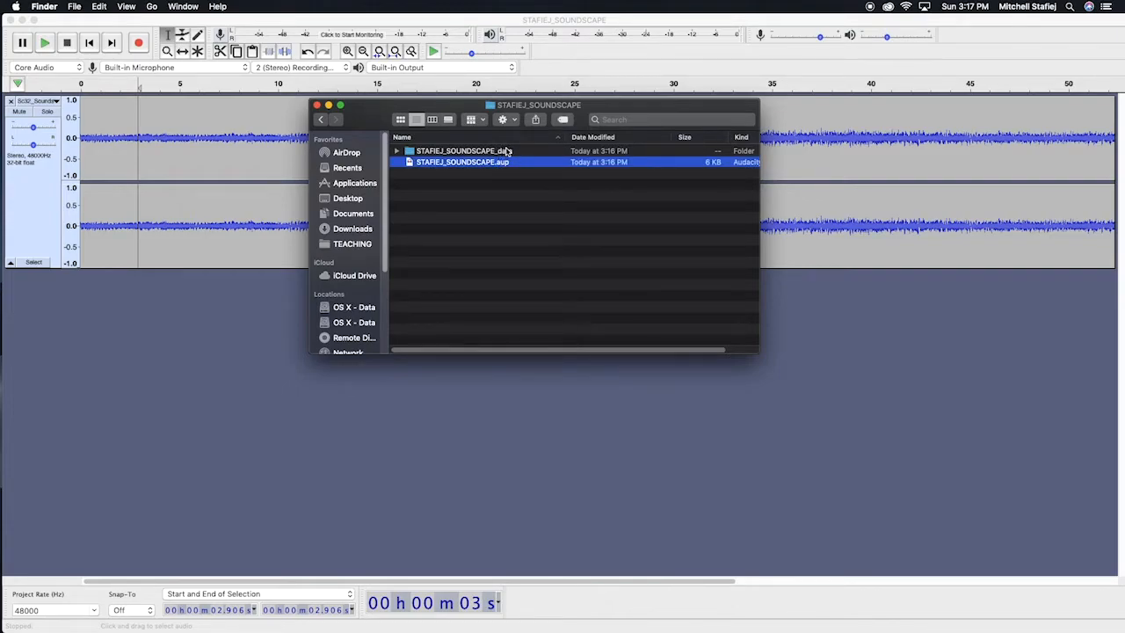
{"action": "left_click", "coordinate": [491, 154]}
{"action": "key", "text": "super+a"}
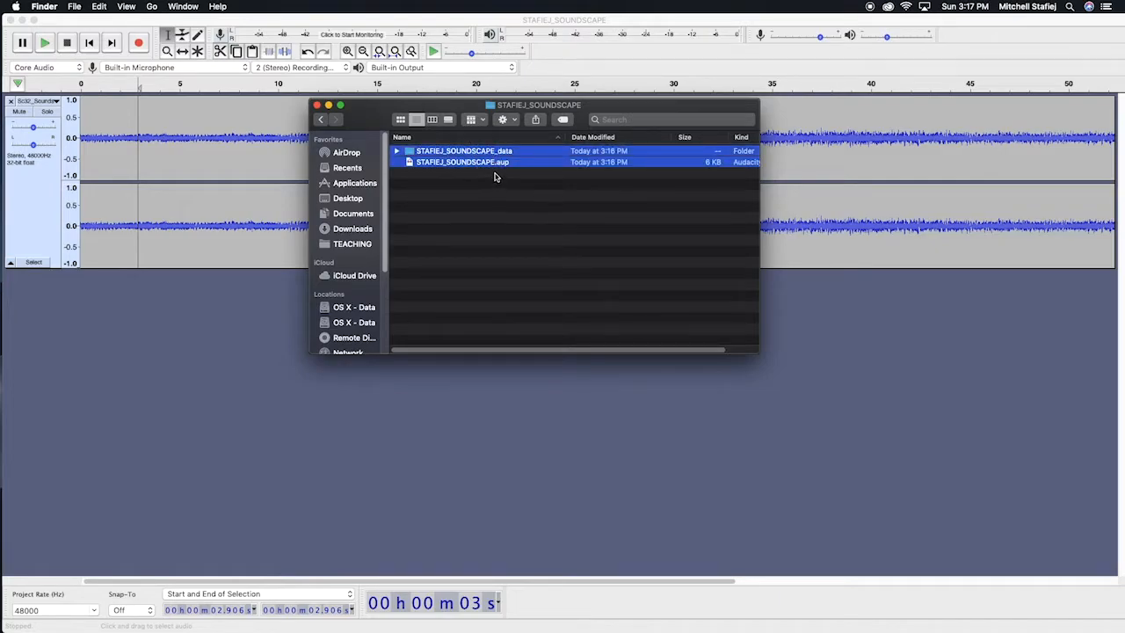
{"action": "left_click", "coordinate": [494, 174]}
{"action": "left_click", "coordinate": [419, 155]}
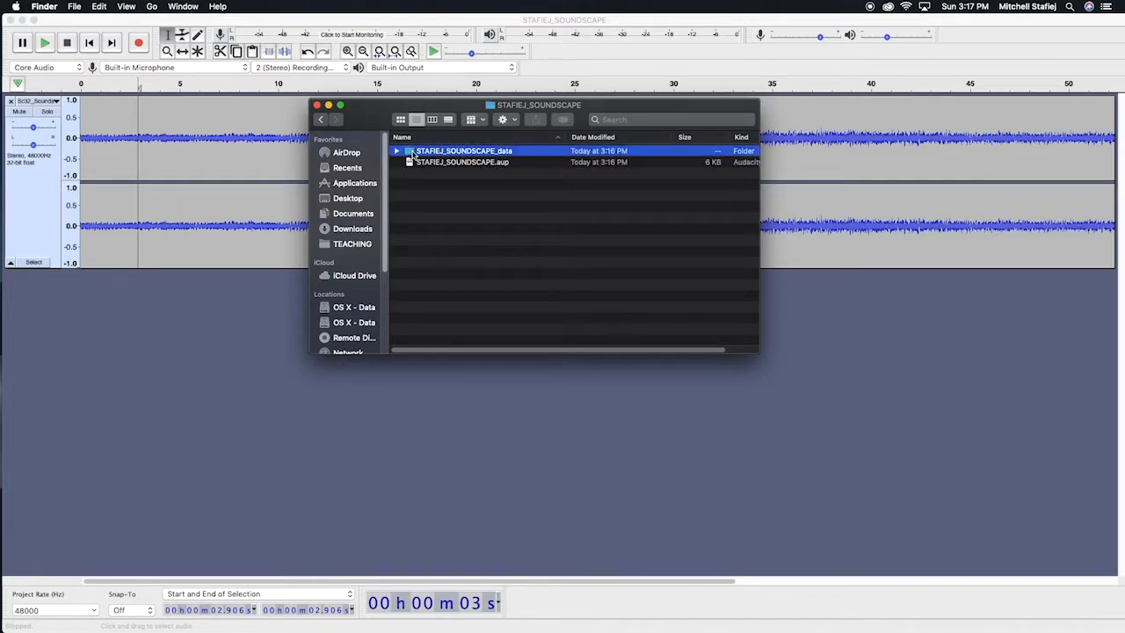
{"action": "left_click", "coordinate": [429, 184]}
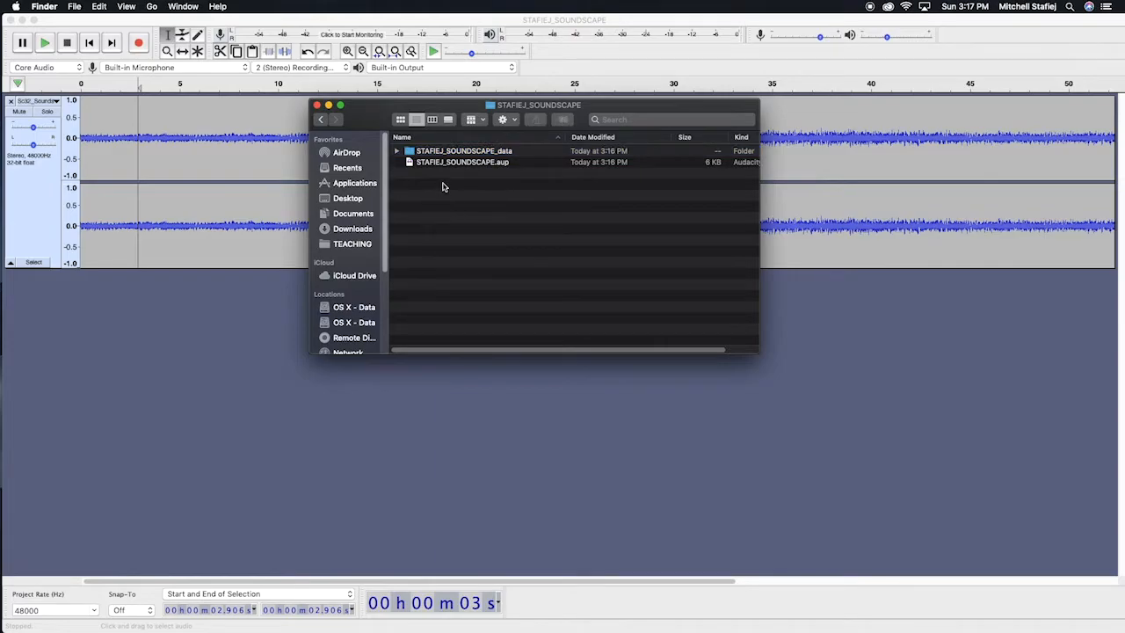
{"action": "double_click", "coordinate": [497, 152]}
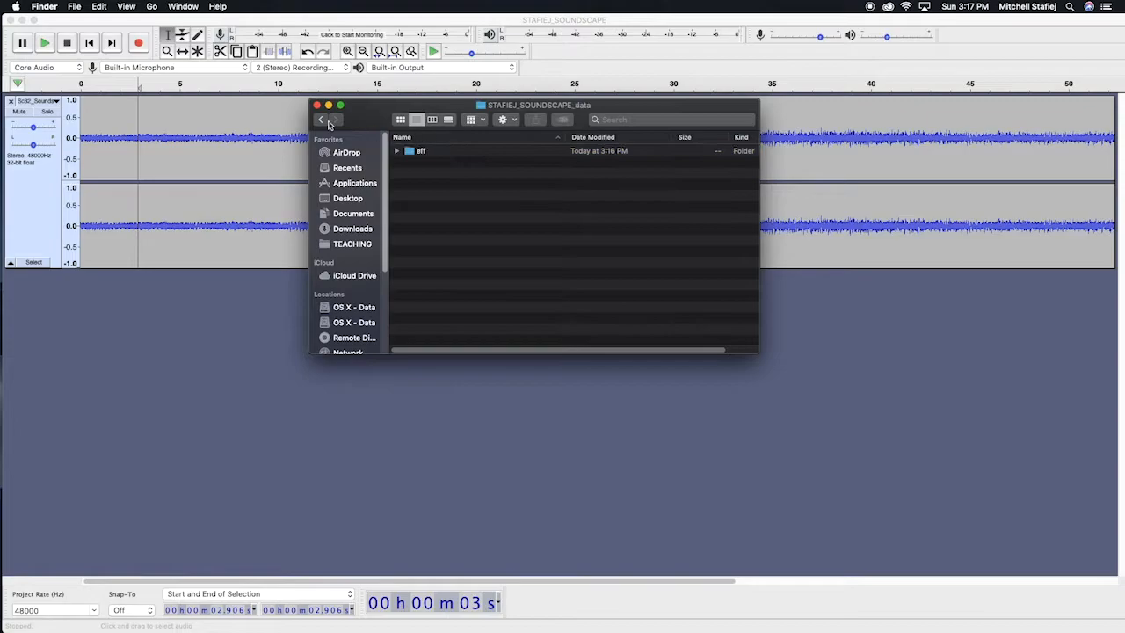
{"action": "left_click", "coordinate": [320, 119]}
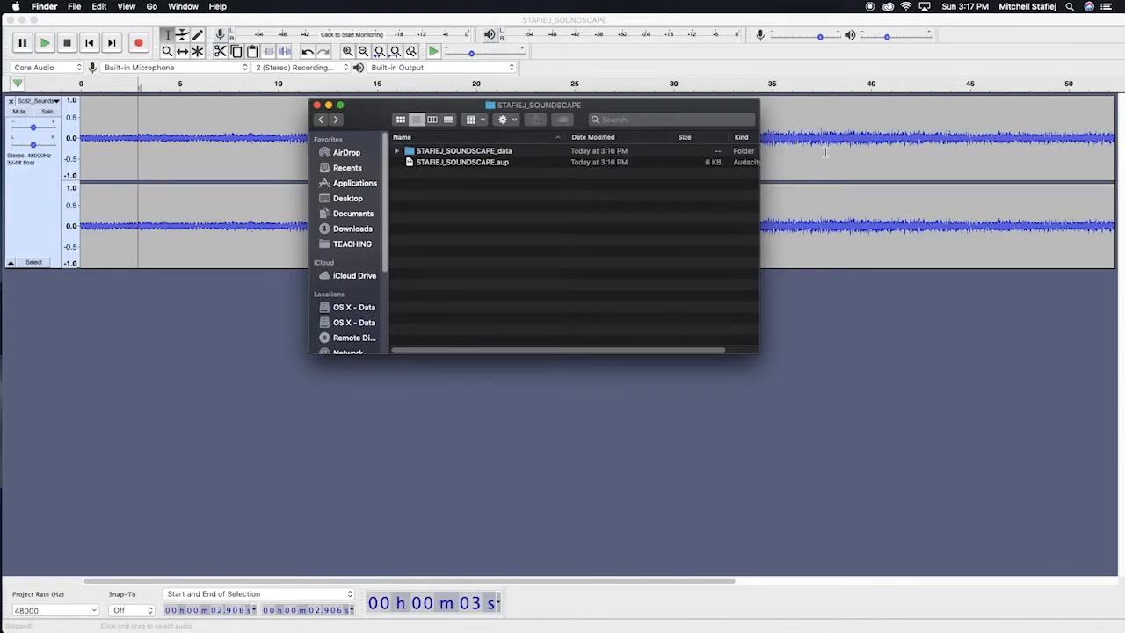
{"action": "left_click_drag", "start_coordinate": [739, 107], "coordinate": [746, 105]}
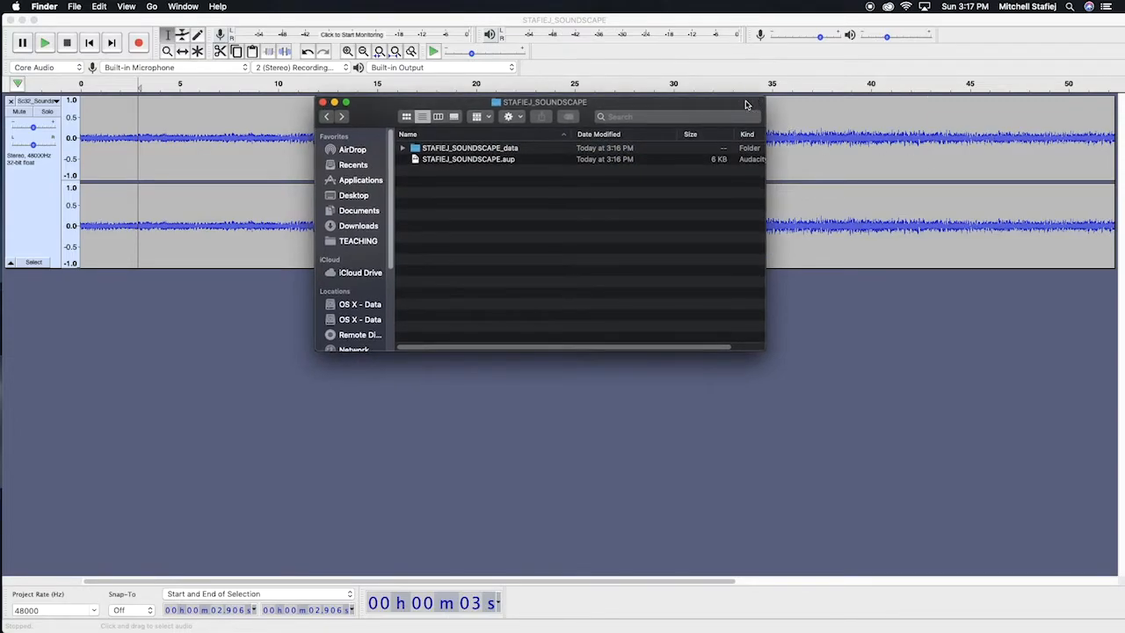
{"action": "left_click", "coordinate": [495, 151]}
{"action": "left_click", "coordinate": [499, 161]}
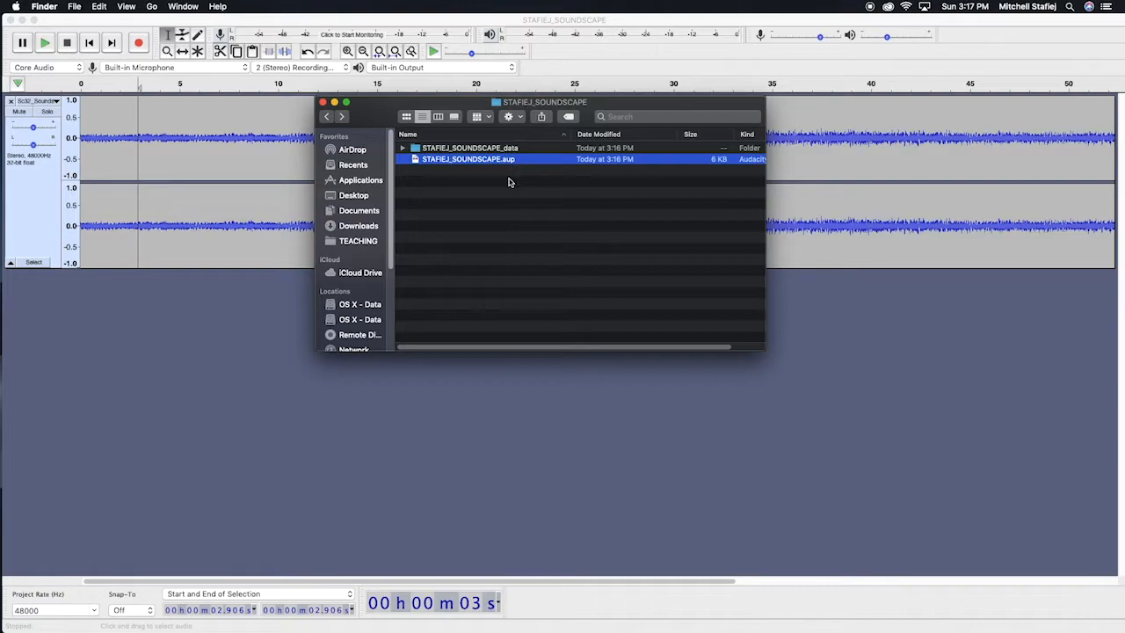
{"action": "left_click_drag", "start_coordinate": [465, 109], "coordinate": [483, 110]}
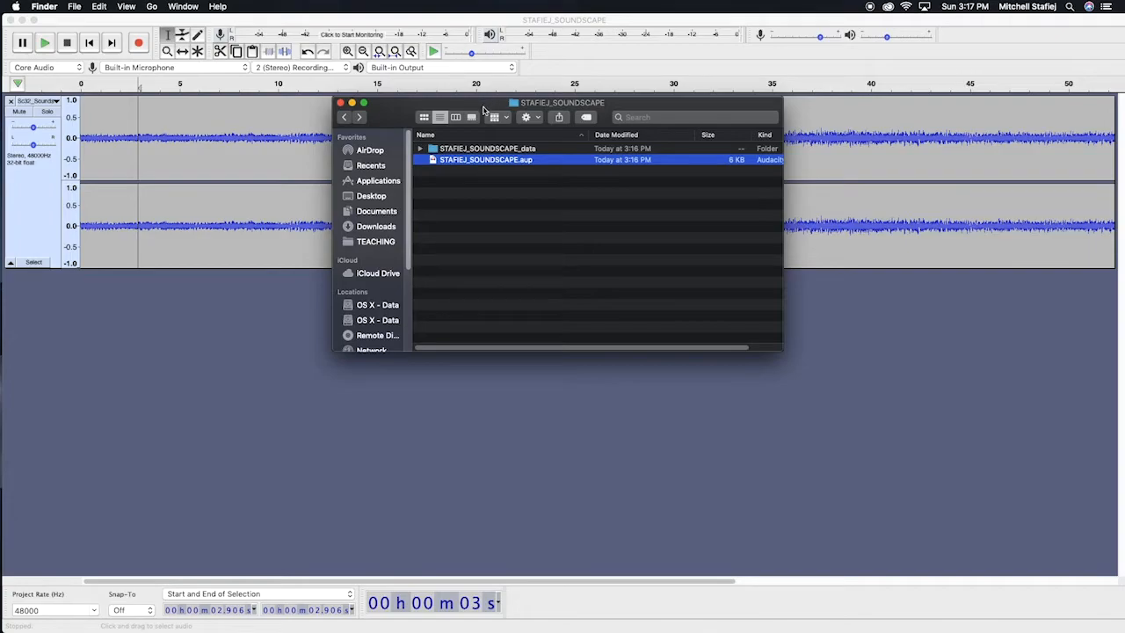
{"action": "left_click_drag", "start_coordinate": [464, 112], "coordinate": [487, 114]}
Switch back to Audacity and export the audio as WAV into the soundscape project folder on the Desktop, accepting the metadata tags.
{"action": "left_click", "coordinate": [298, 330]}
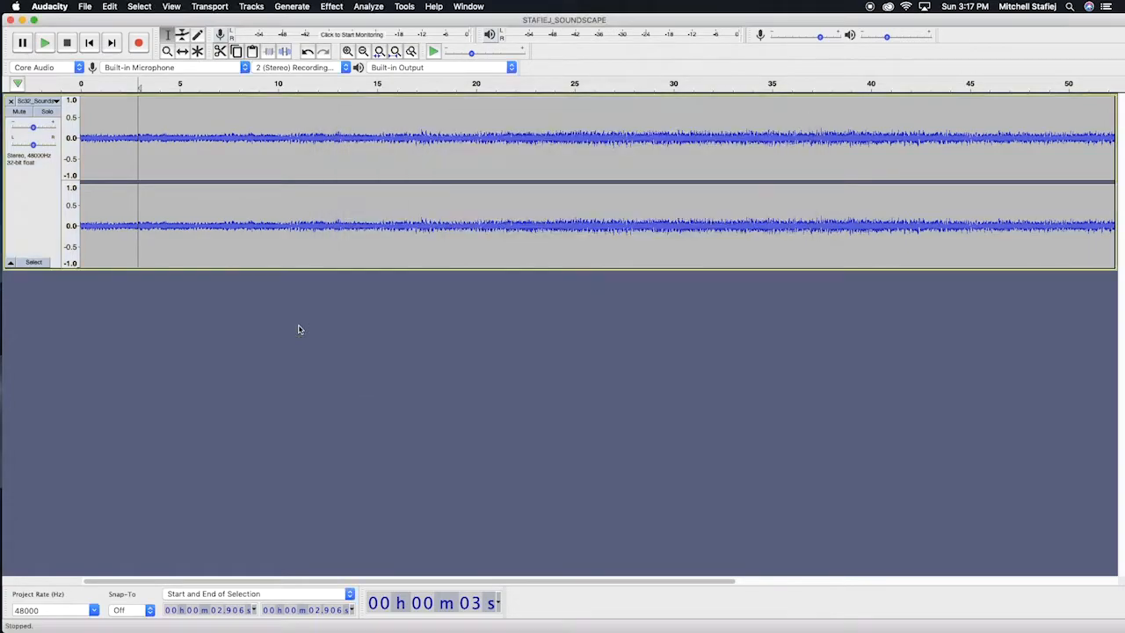
{"action": "left_click", "coordinate": [80, 6]}
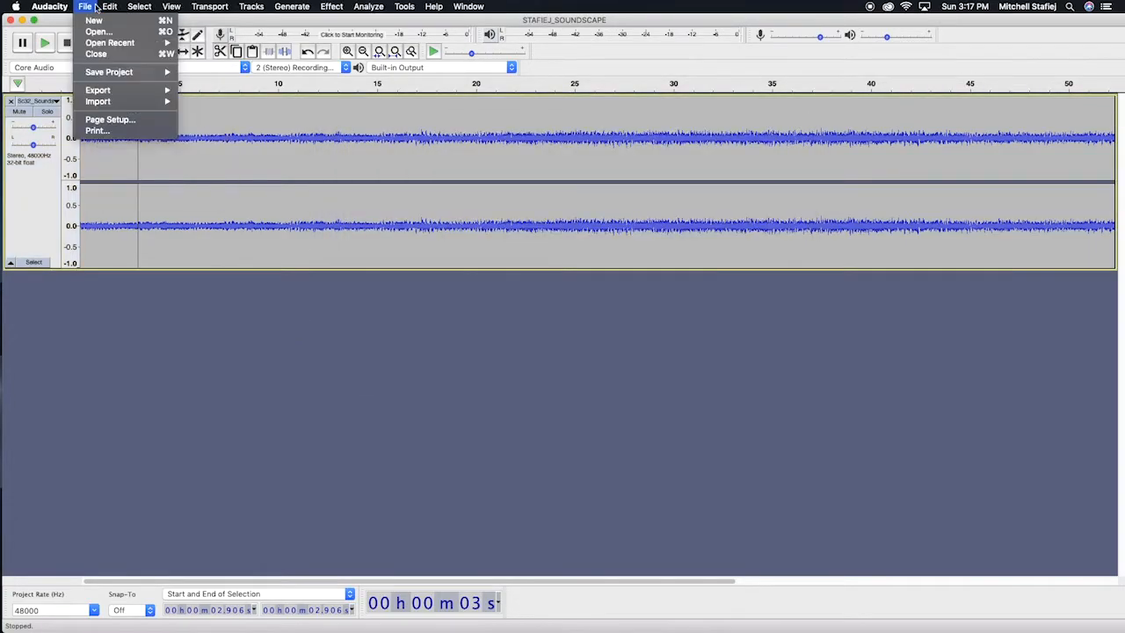
{"action": "mouse_move", "coordinate": [120, 93]}
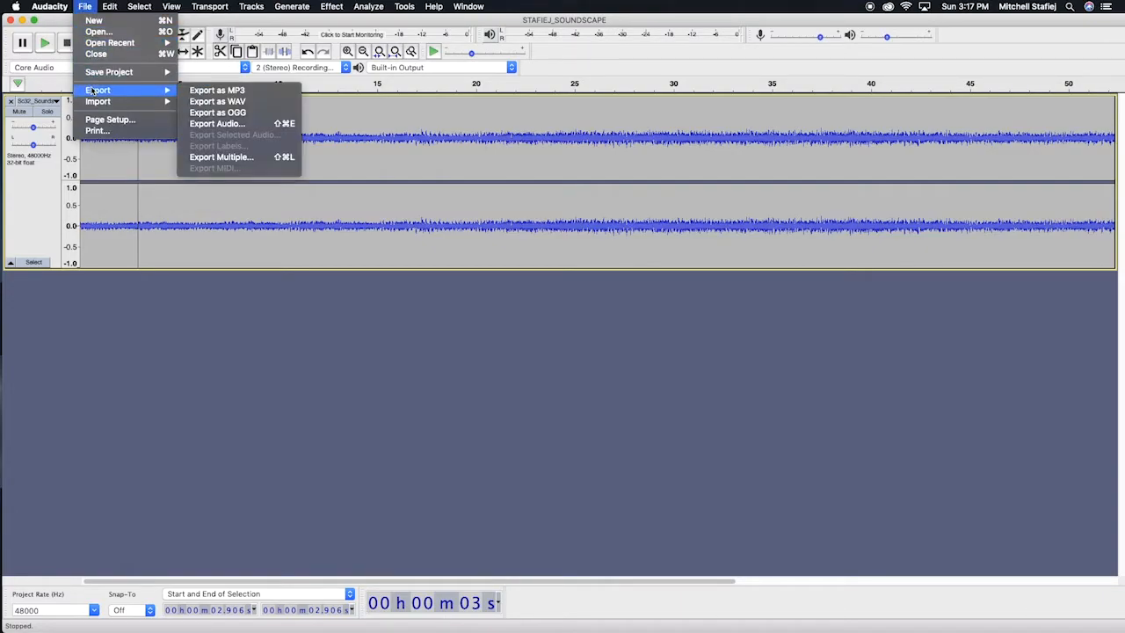
{"action": "left_click", "coordinate": [201, 101]}
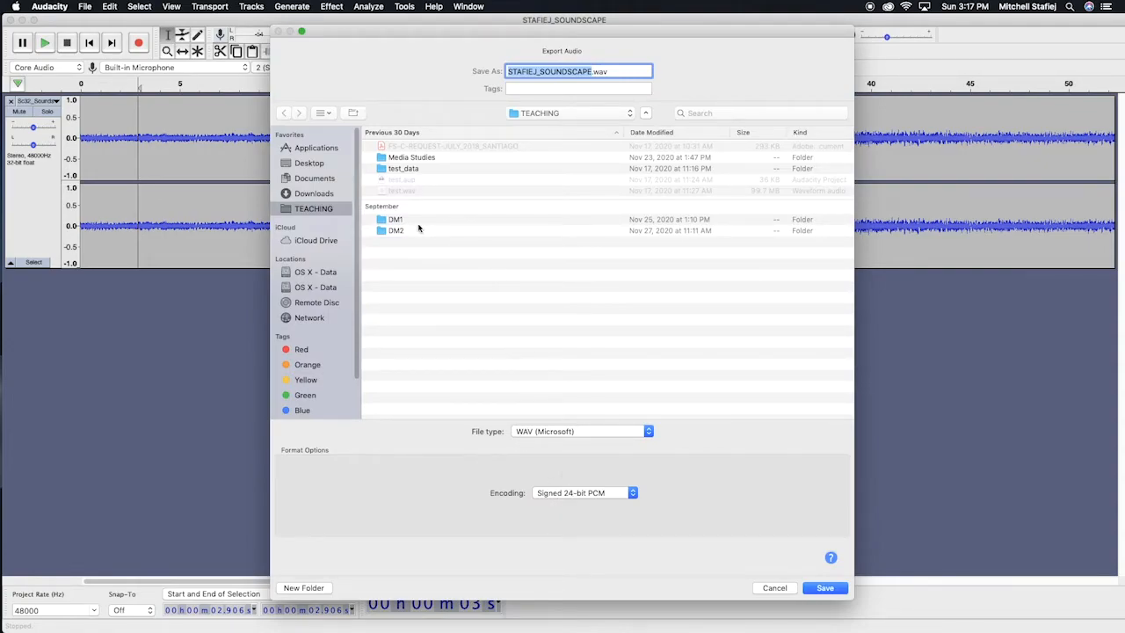
{"action": "left_click", "coordinate": [301, 163]}
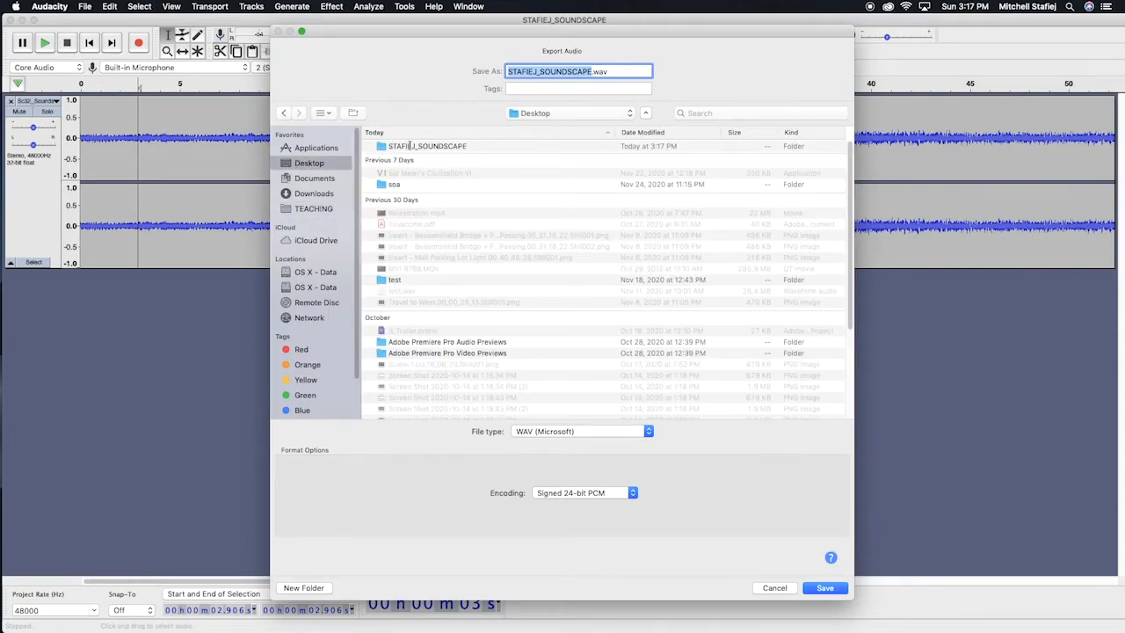
{"action": "double_click", "coordinate": [409, 145]}
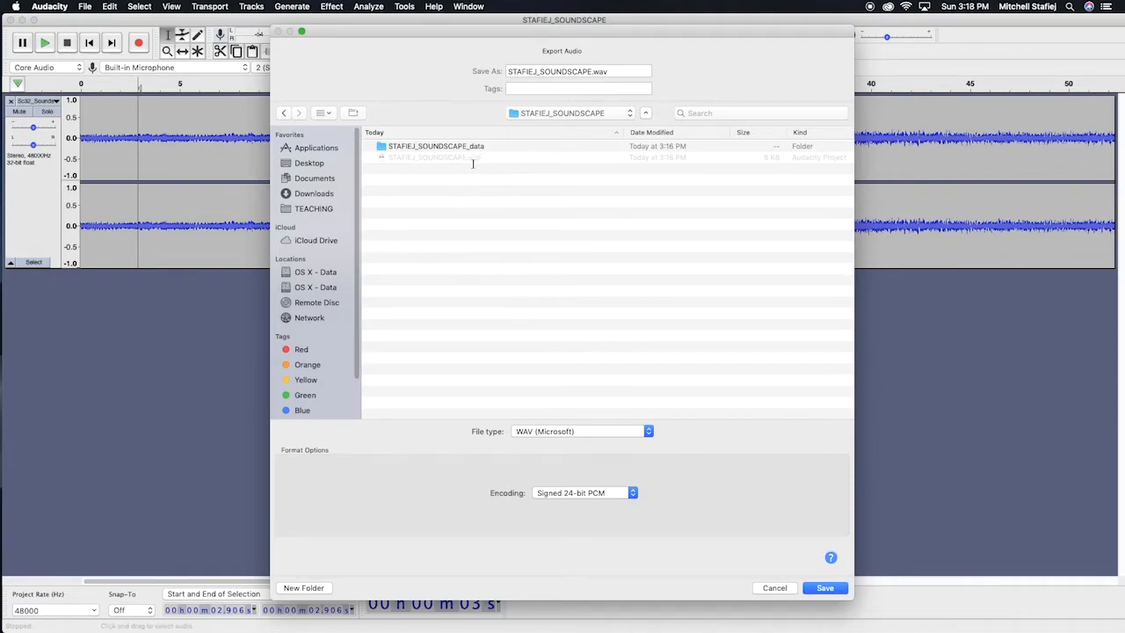
{"action": "left_click", "coordinate": [822, 585]}
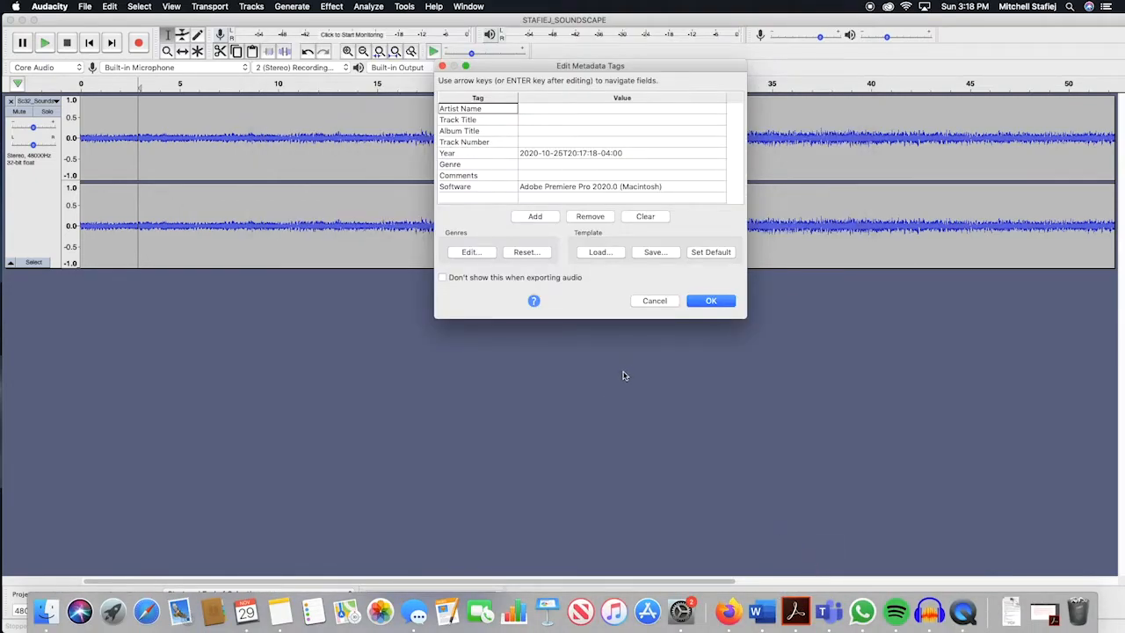
{"action": "left_click", "coordinate": [711, 300]}
Switch to Finder and select the _data folder, the .aup project file and the exported .wav file in the project folder.
{"action": "left_click", "coordinate": [46, 611]}
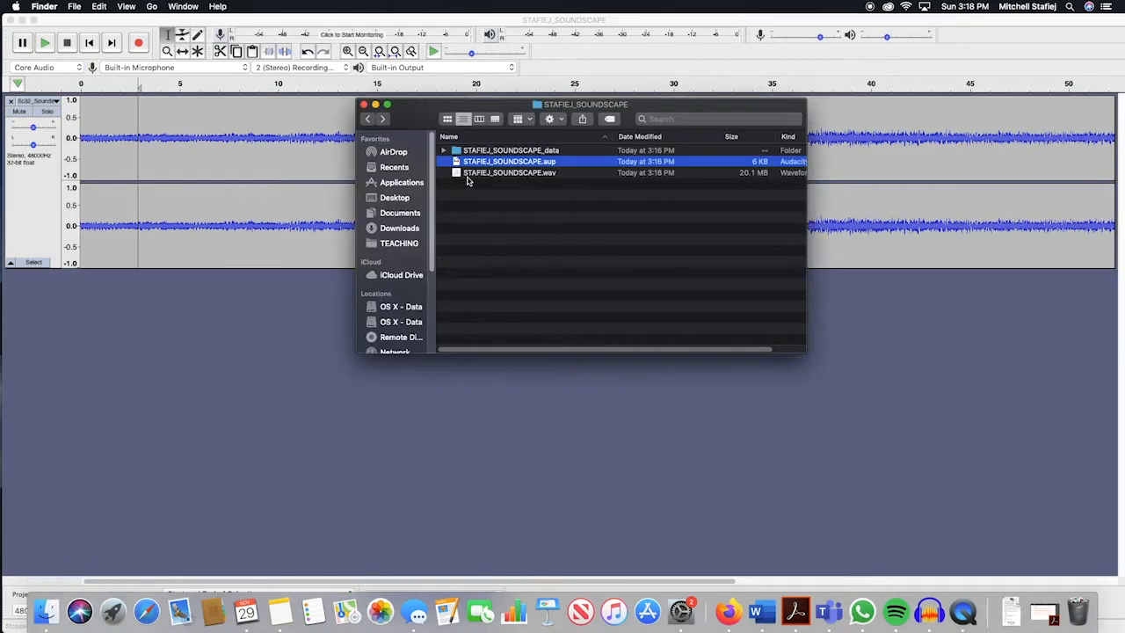
{"action": "left_click_drag", "start_coordinate": [658, 96], "coordinate": [652, 64]}
{"action": "left_click_drag", "start_coordinate": [532, 150], "coordinate": [506, 104]}
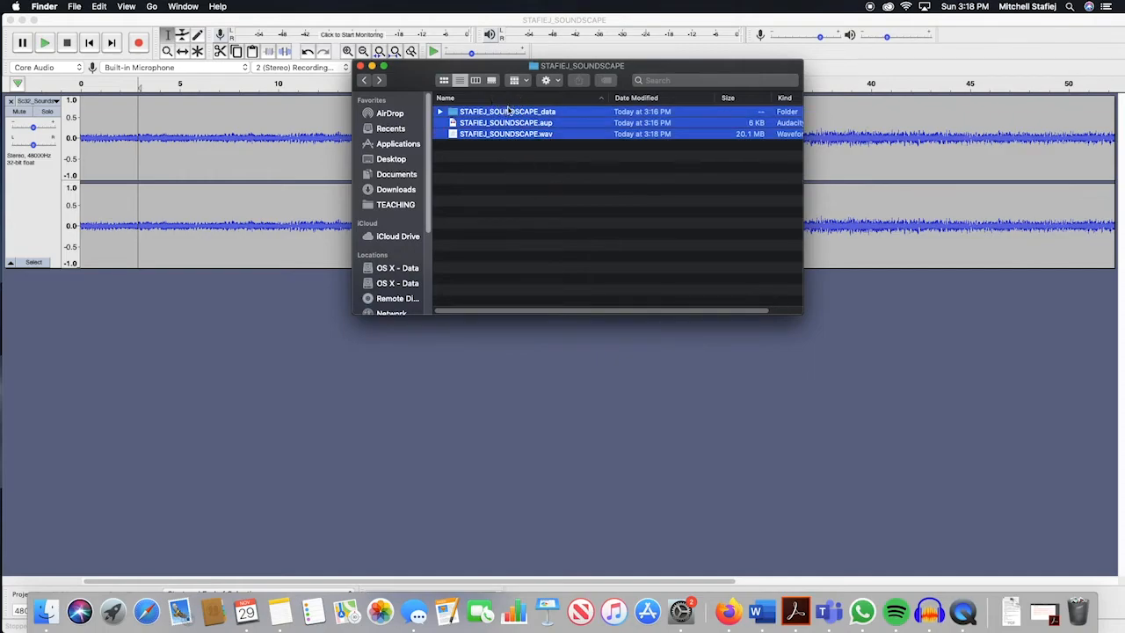
{"action": "left_click", "coordinate": [509, 148]}
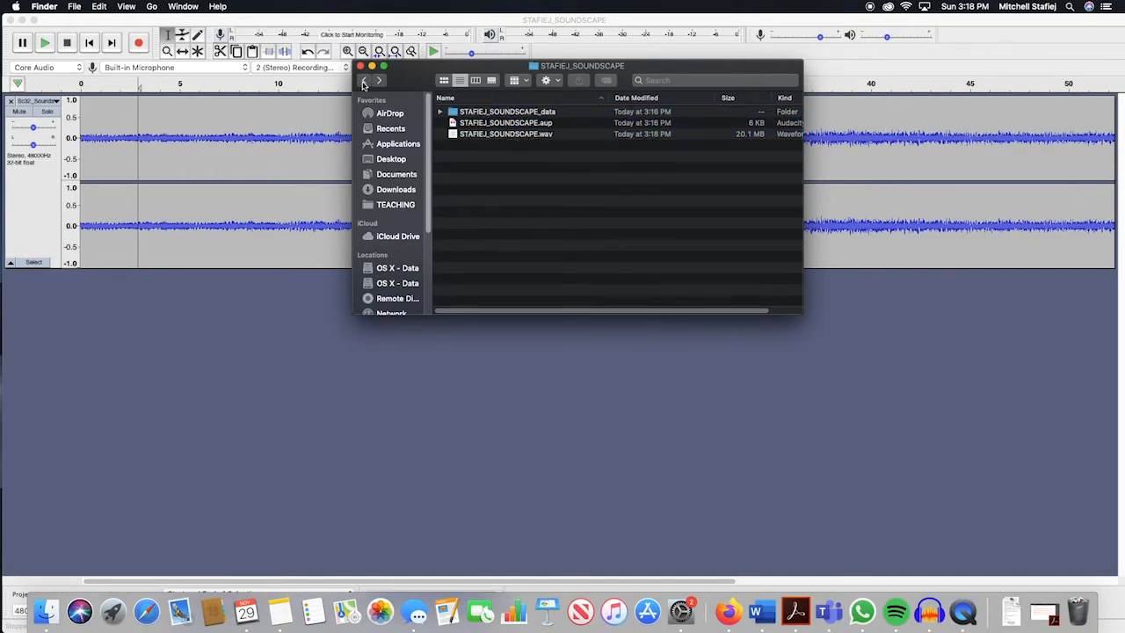
{"action": "left_click", "coordinate": [475, 129]}
{"action": "key", "text": "super+a"}
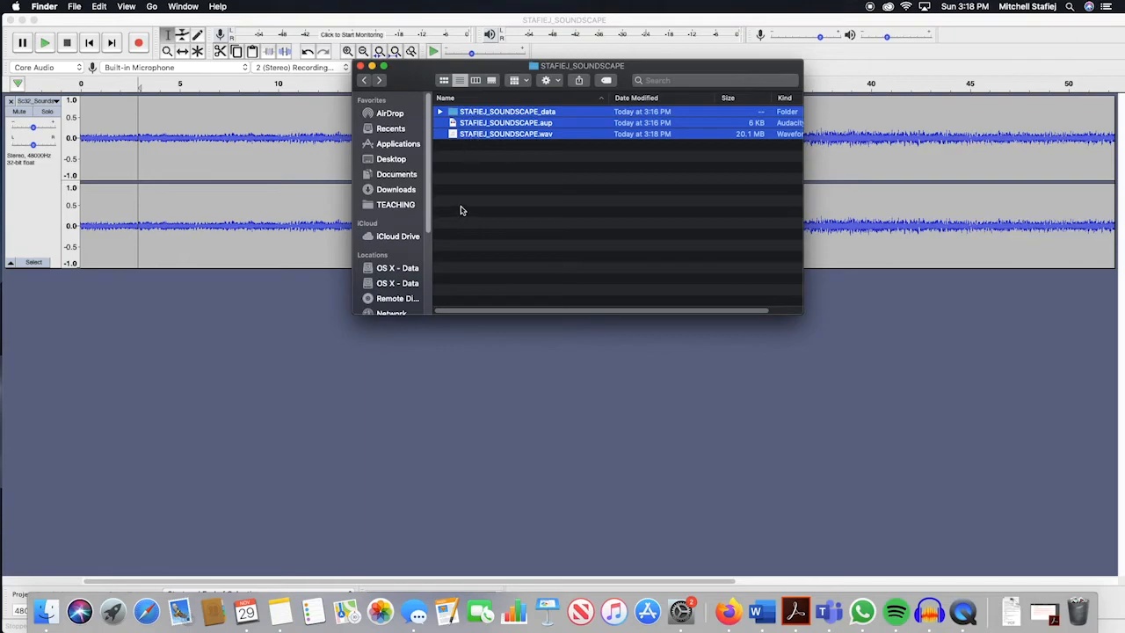
Compress the _data folder, .aup project file and .wav file into one zip archive and rename it with the surname followed by _SOUNDSCAPE.
{"action": "right_click", "coordinate": [499, 126]}
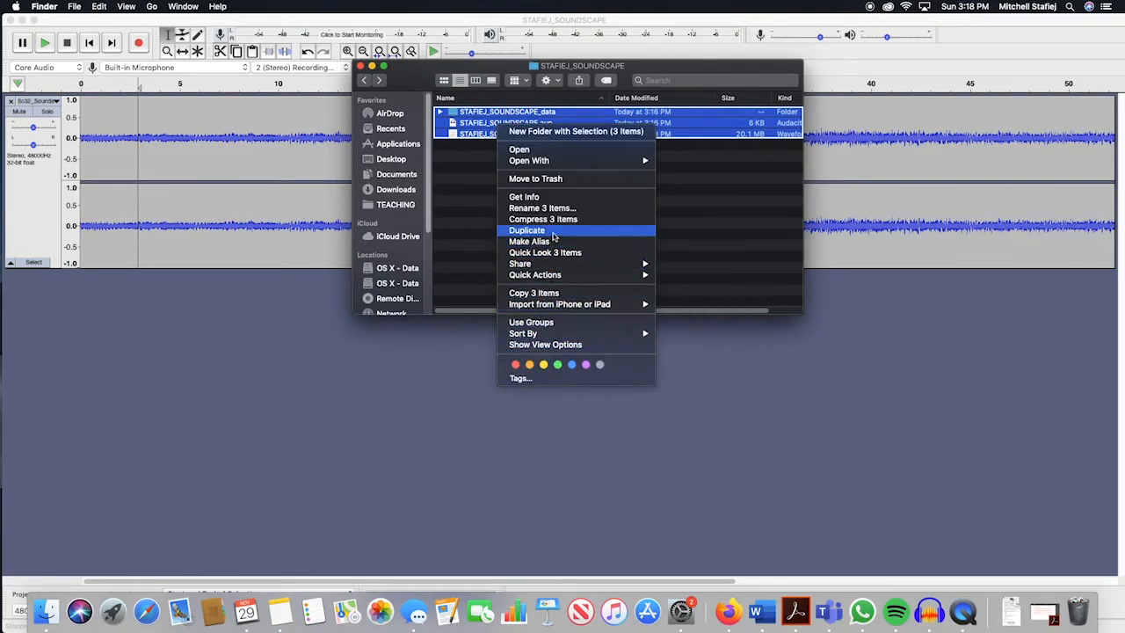
{"action": "key", "text": "Escape"}
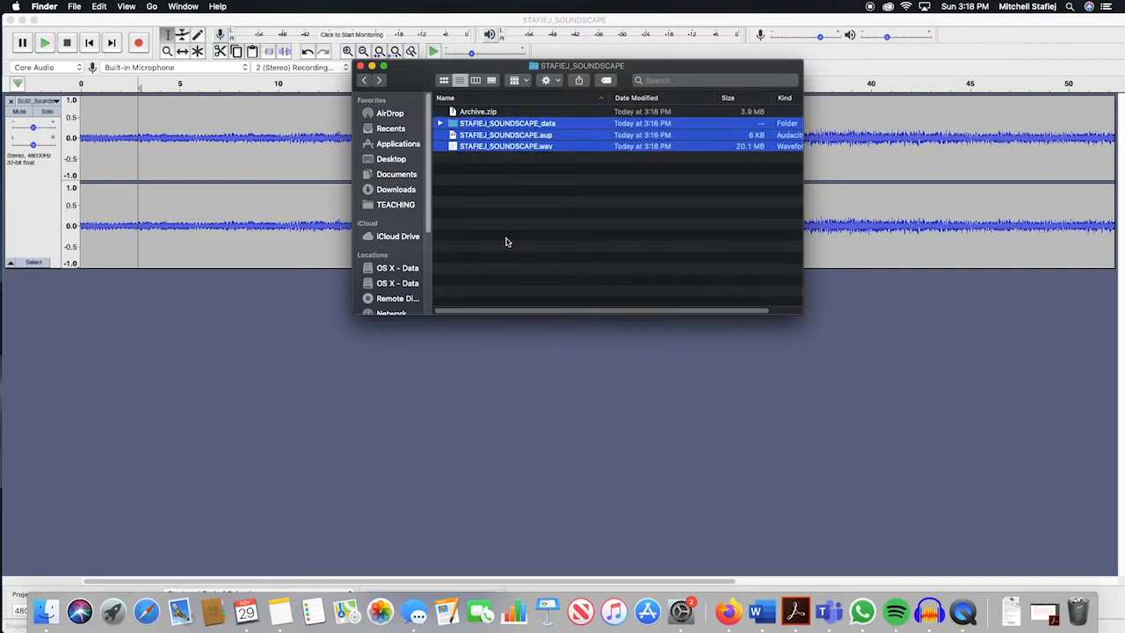
{"action": "left_click", "coordinate": [474, 114]}
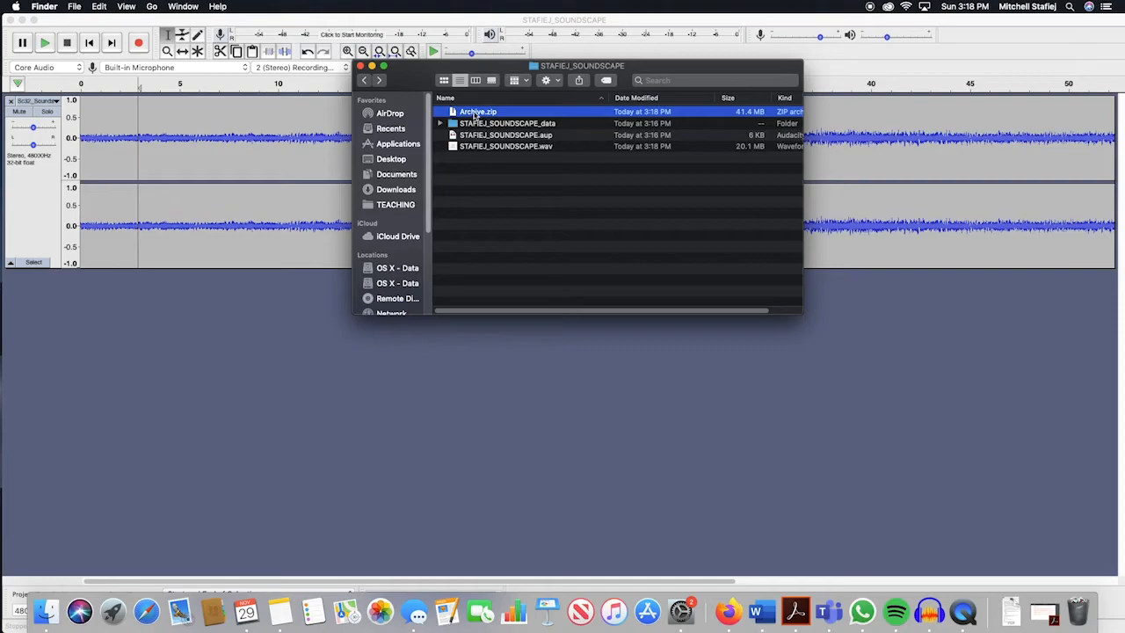
{"action": "left_click", "coordinate": [473, 114]}
{"action": "type", "text": "STAFIEJ_SOUNDSCAPE"}
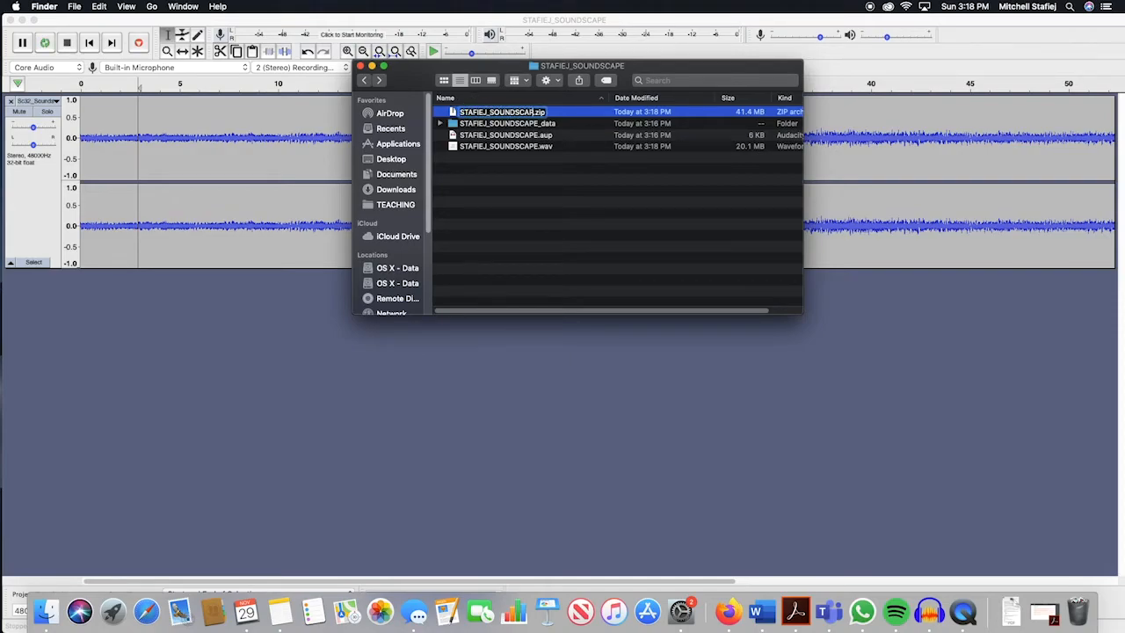
{"action": "key", "text": "Return"}
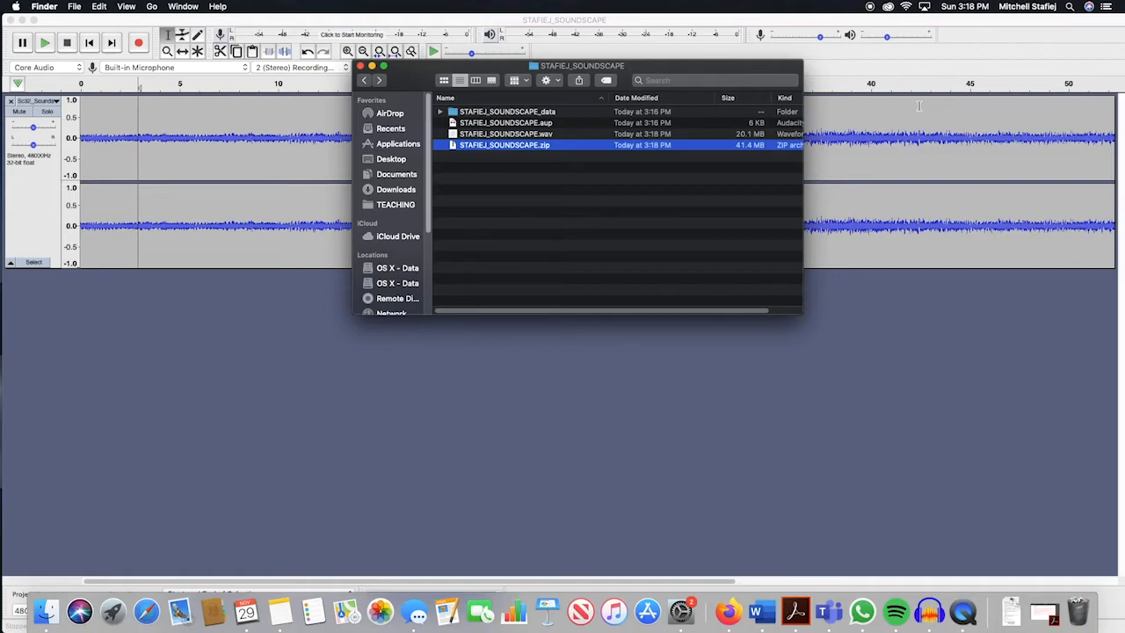
Review the _data folder, the .aup project file and the exported .wav file individually in the project folder.
{"action": "left_click", "coordinate": [543, 112]}
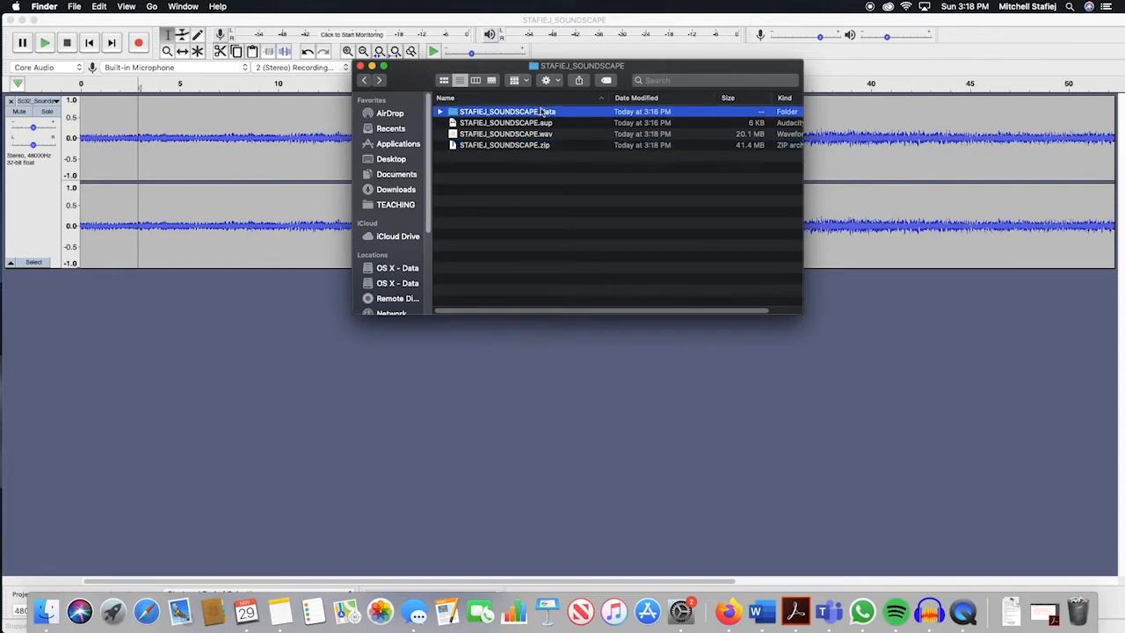
{"action": "left_click", "coordinate": [516, 134]}
{"action": "left_click", "coordinate": [536, 115]}
{"action": "left_click", "coordinate": [545, 123]}
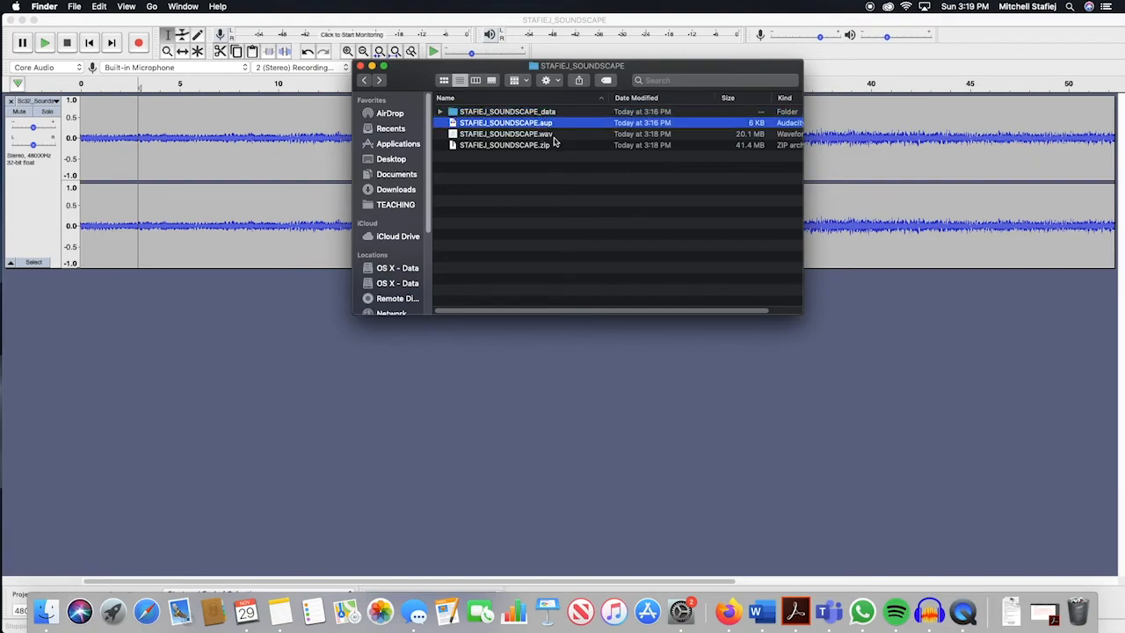
{"action": "left_click", "coordinate": [539, 135]}
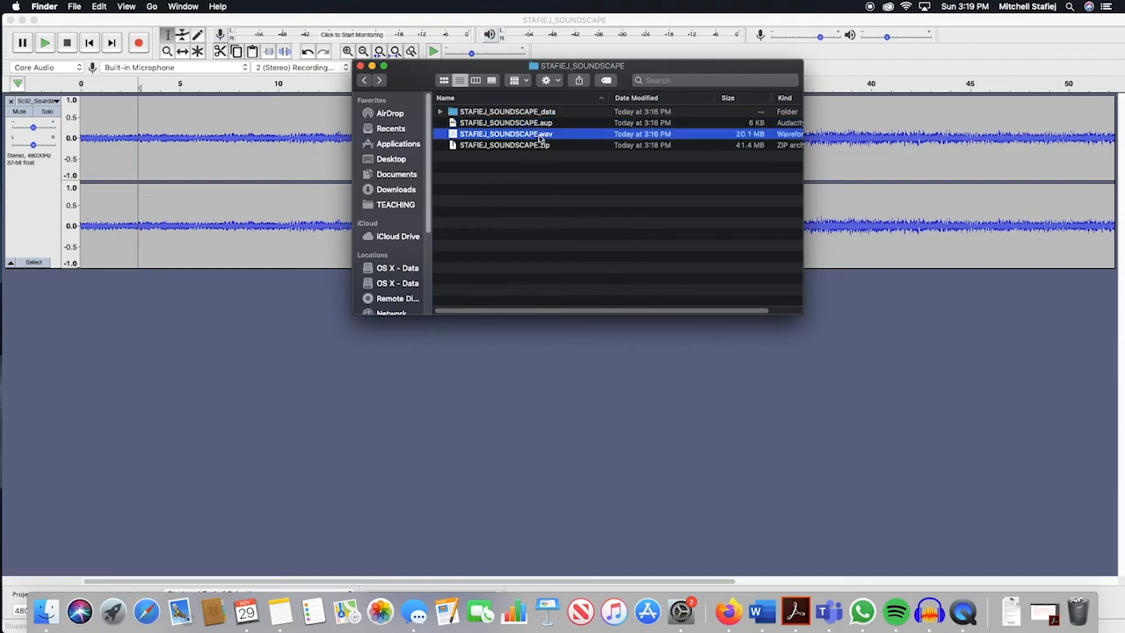